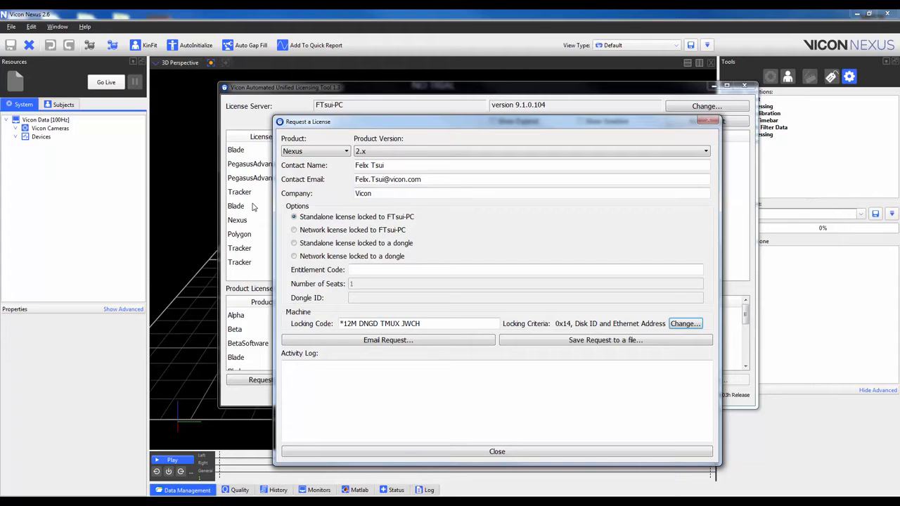
- Save a Nexus 2.x request for a standalone license locked to this PC as a file on the Desktop, and exit the licensing tool
click(312, 233)
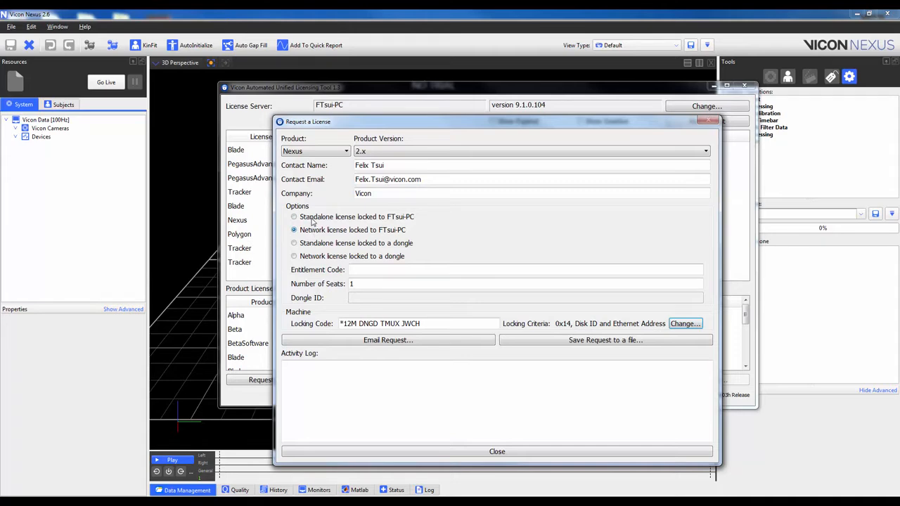
click(313, 219)
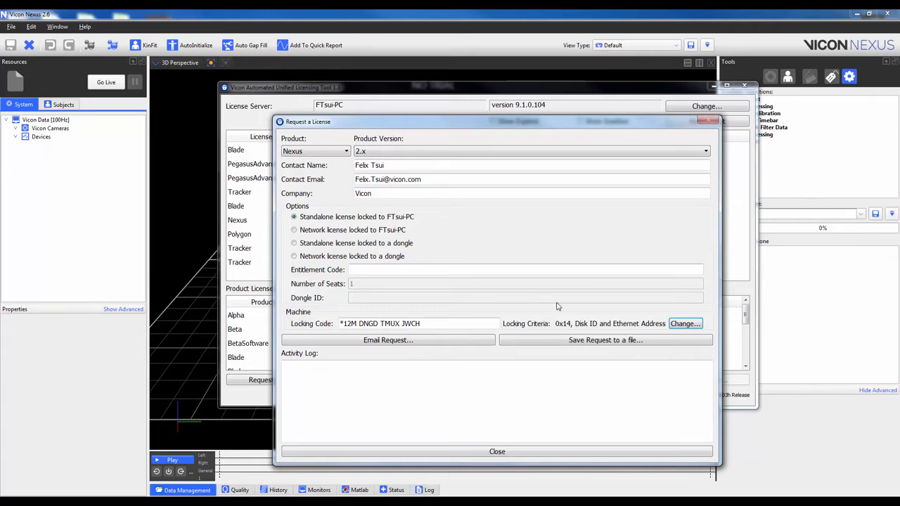
click(613, 342)
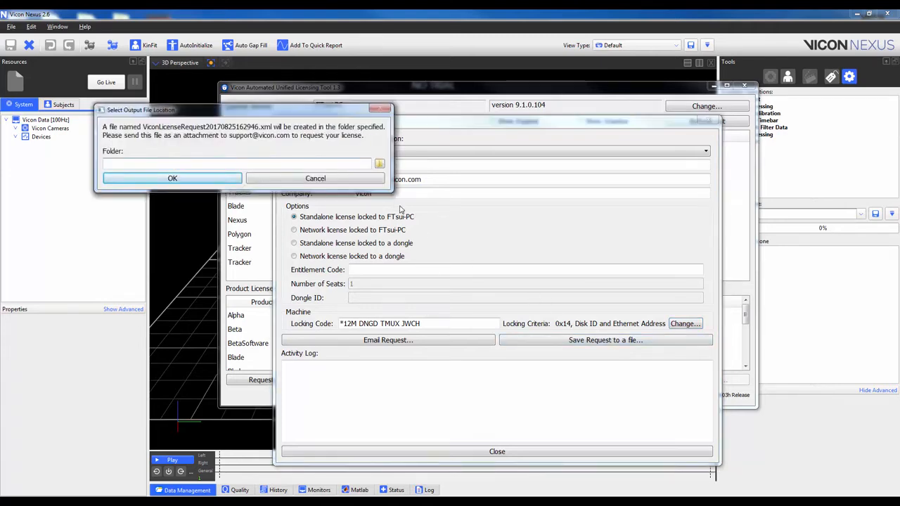
click(380, 164)
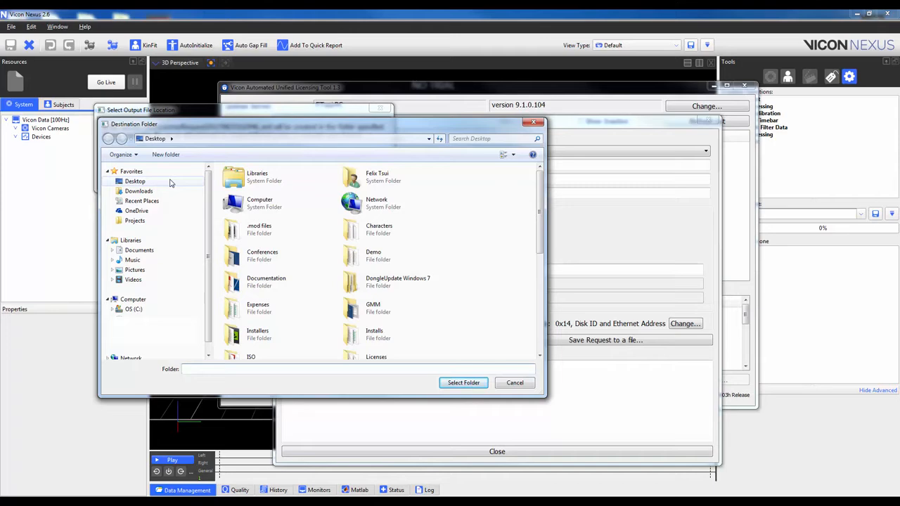
click(169, 182)
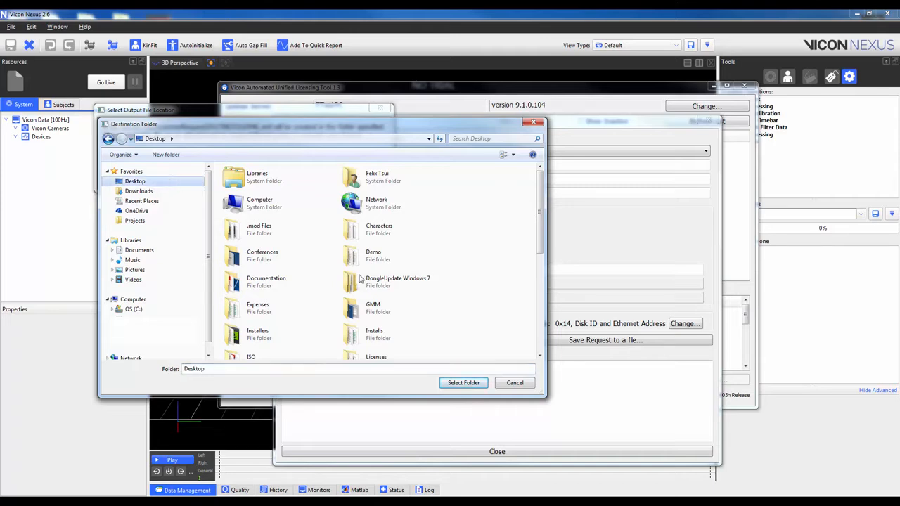
click(455, 385)
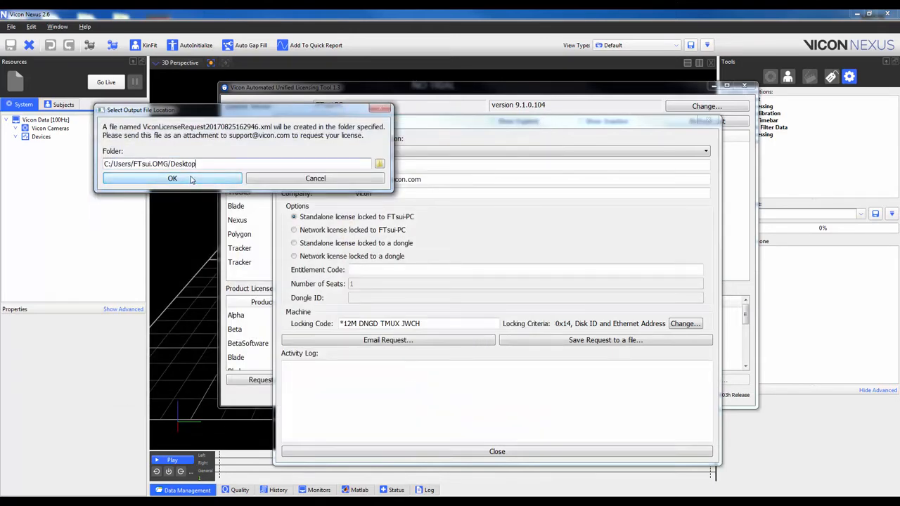
click(190, 180)
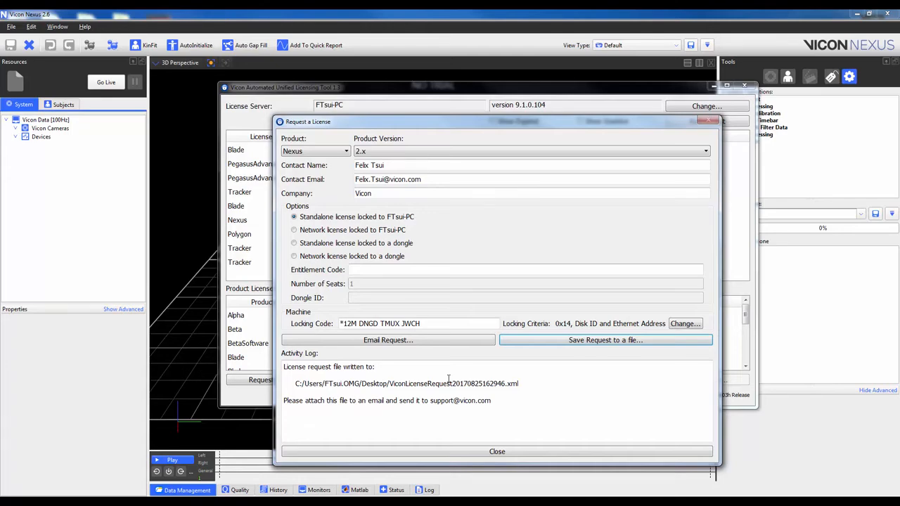
click(482, 451)
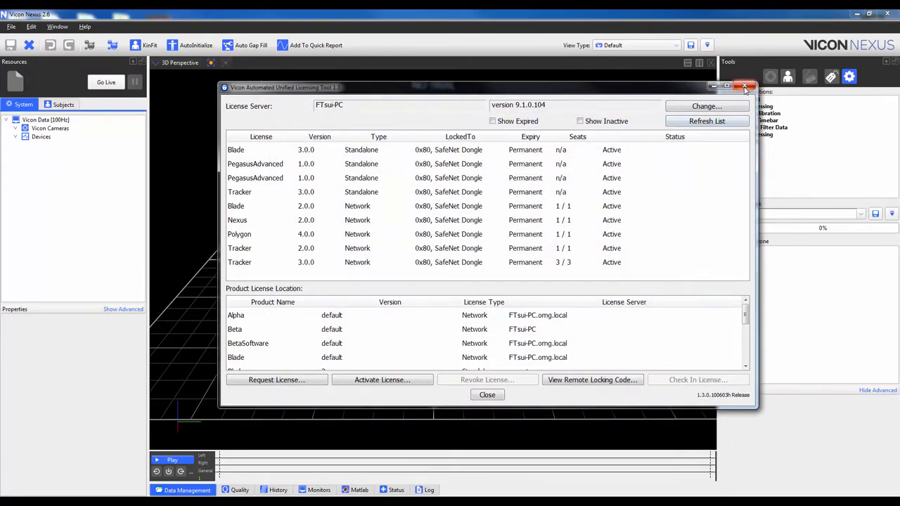
click(746, 87)
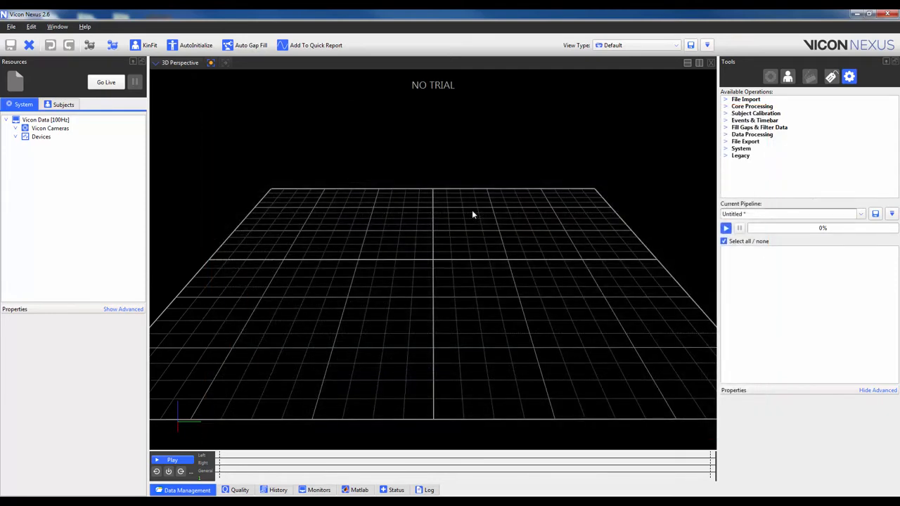
- Activate the Nexus license in the Vicon licensing tool from the file "Vicon Nexus 2.0 Network FTSN01.lic" in the Desktop's Licenses folder
click(85, 27)
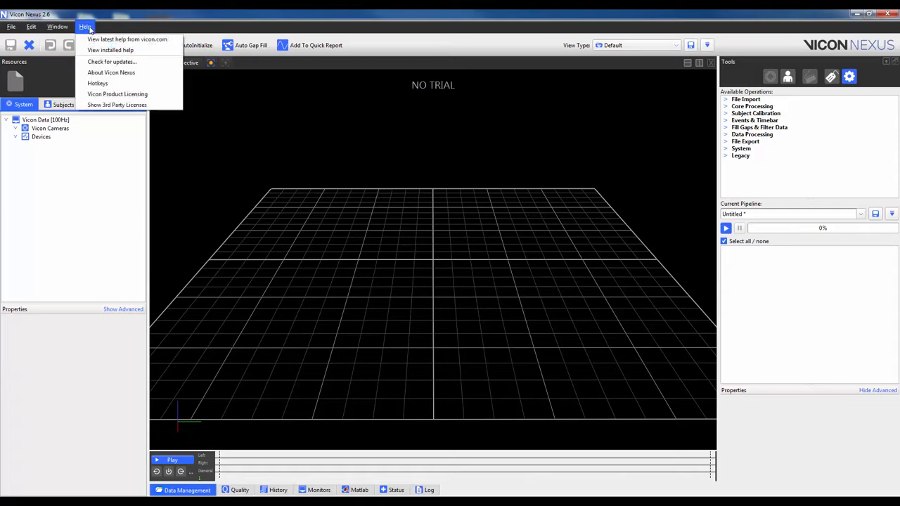
click(118, 98)
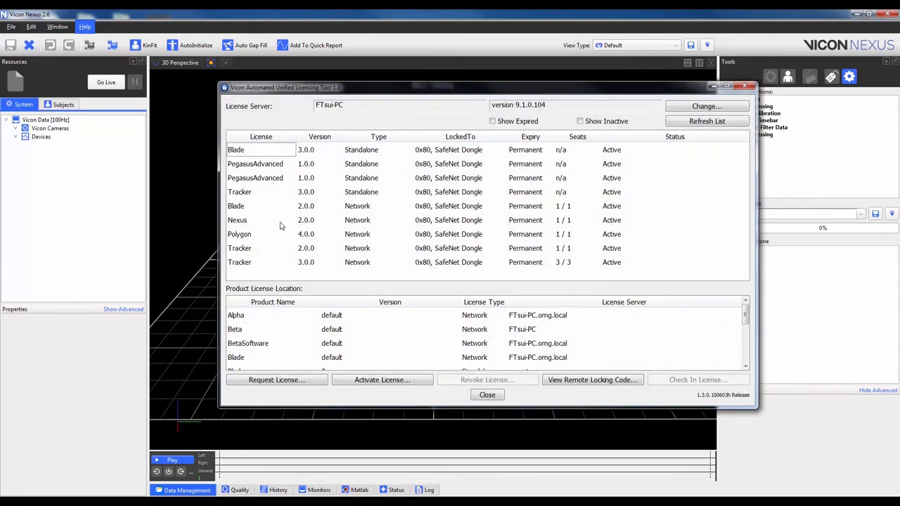
click(390, 381)
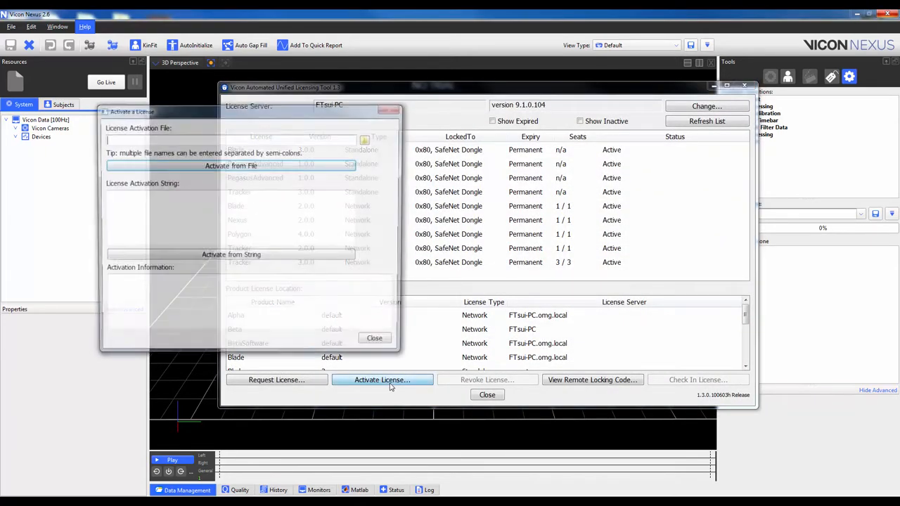
click(367, 141)
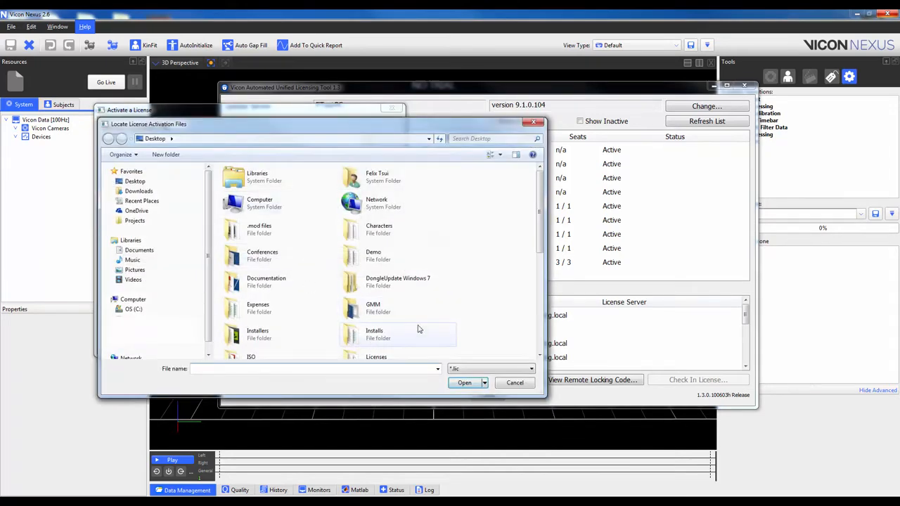
scroll(418, 329, down, 1)
double_click(379, 341)
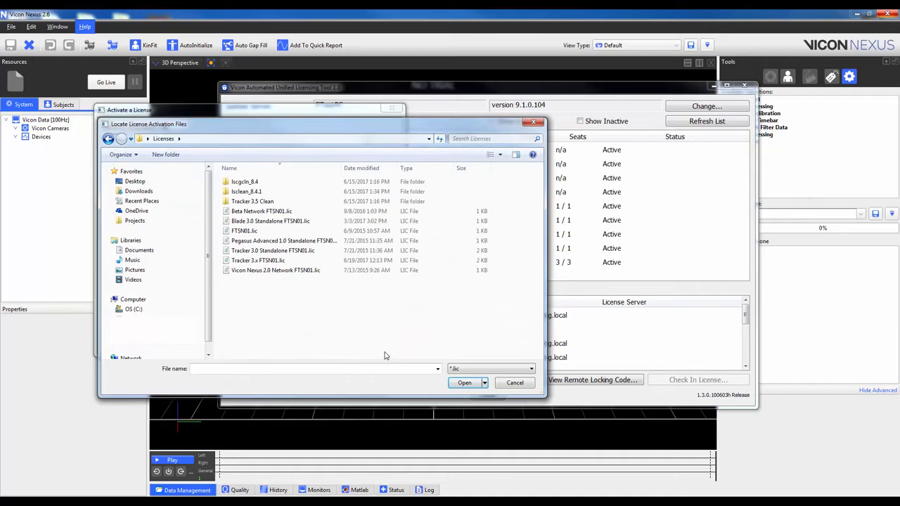
double_click(258, 272)
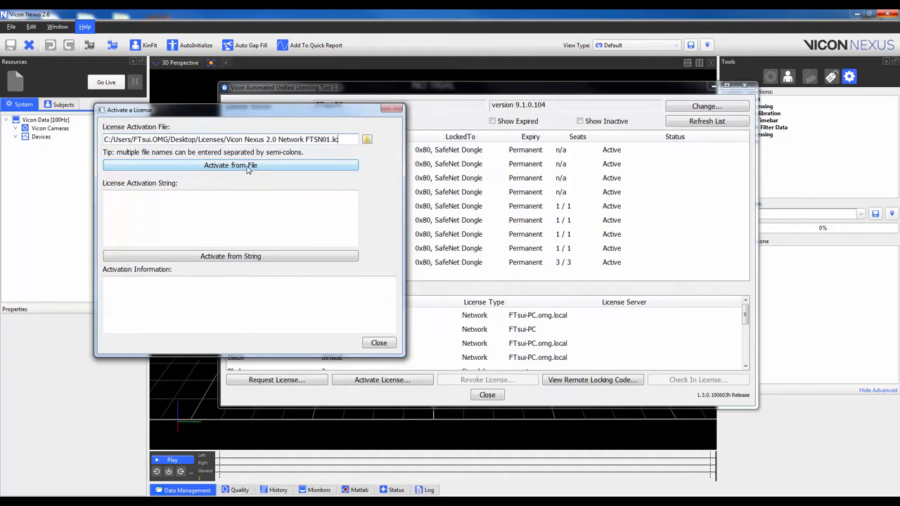
click(247, 168)
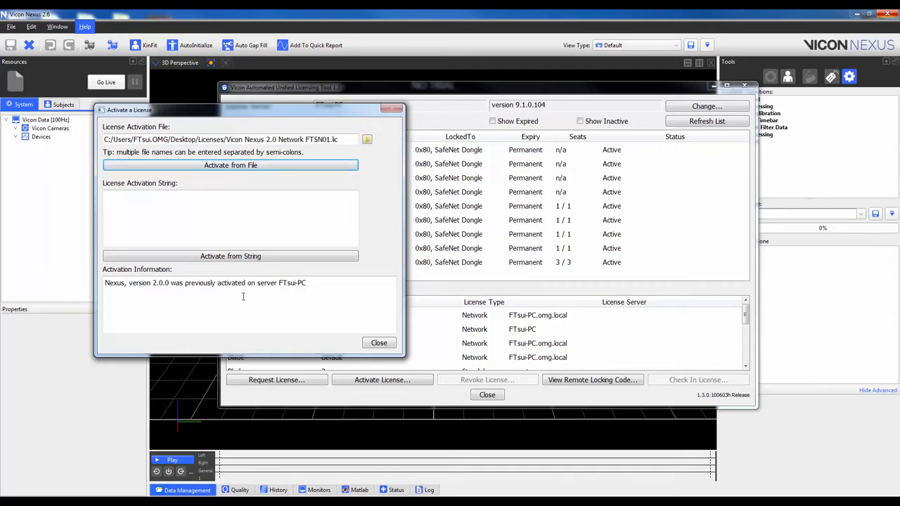
click(388, 346)
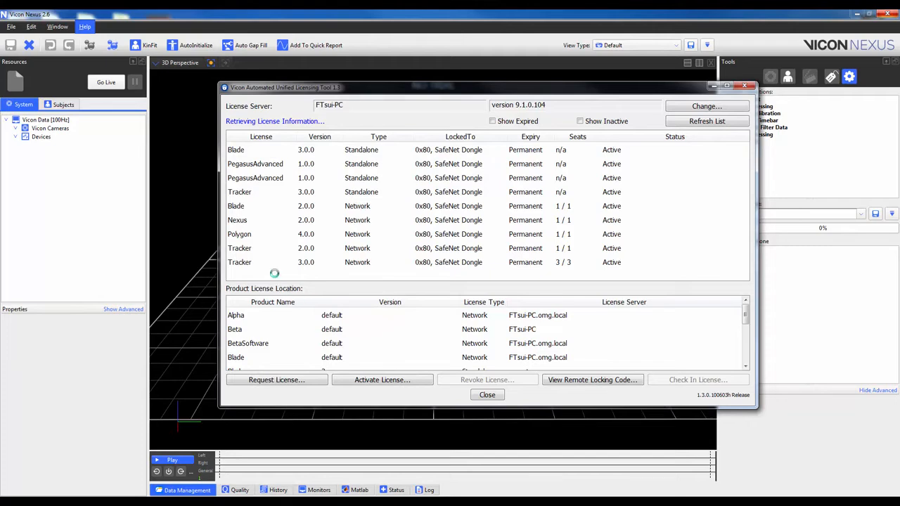
- Set Nexus to use the Nexus 2.0.0 network license locked to the SafeNet dongle
click(240, 221)
right_click(240, 222)
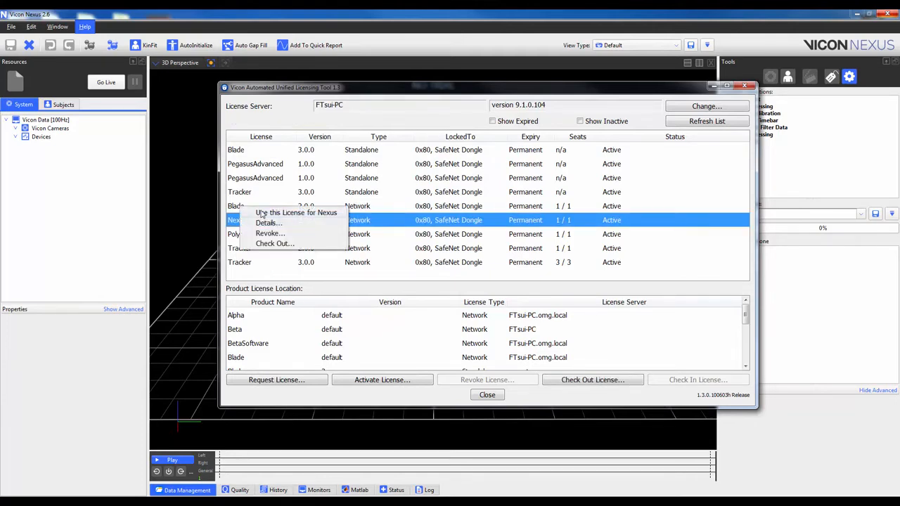
click(260, 213)
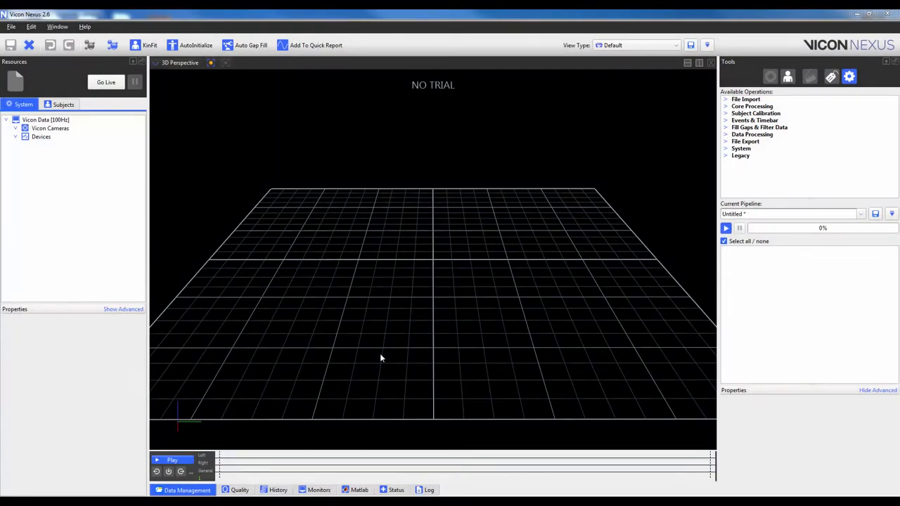
- Switch the licensing tool to the discovered network server oem-vmsi-den.omg.local and set Nexus to use that server's Nexus 2.0.0 license
click(85, 27)
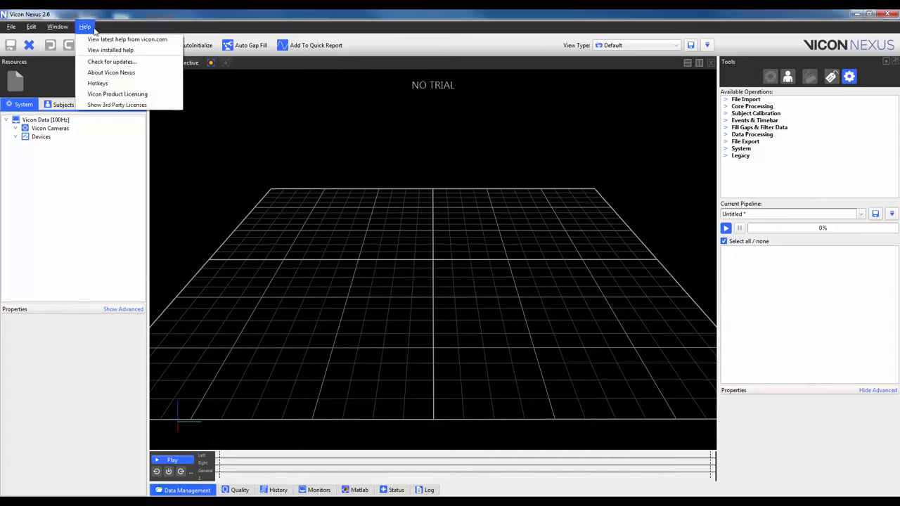
click(128, 97)
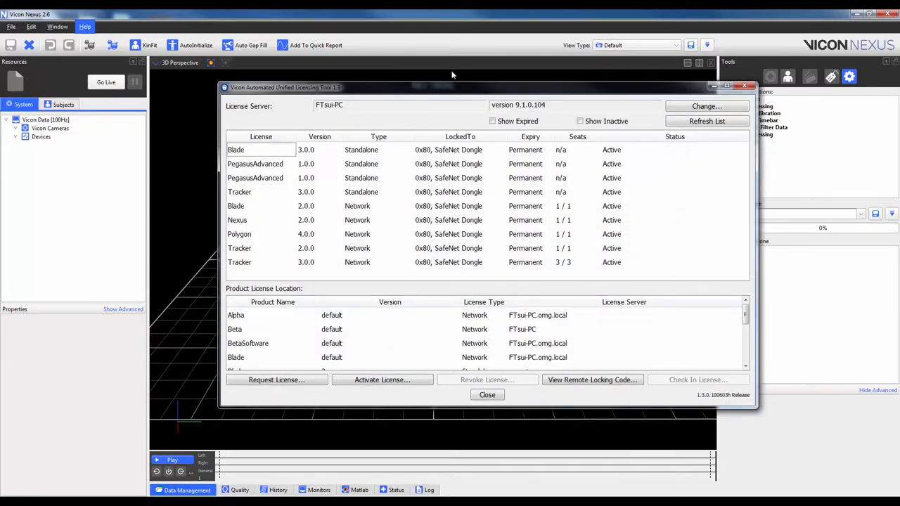
click(693, 107)
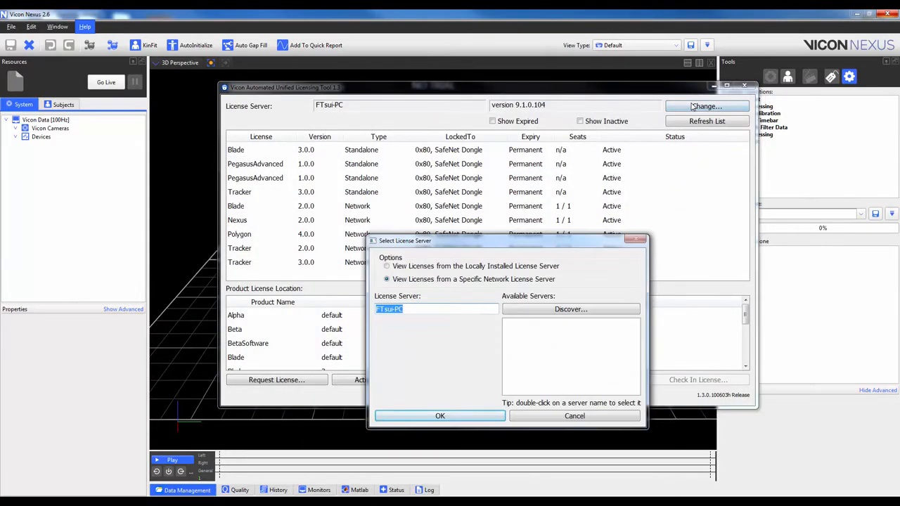
click(569, 310)
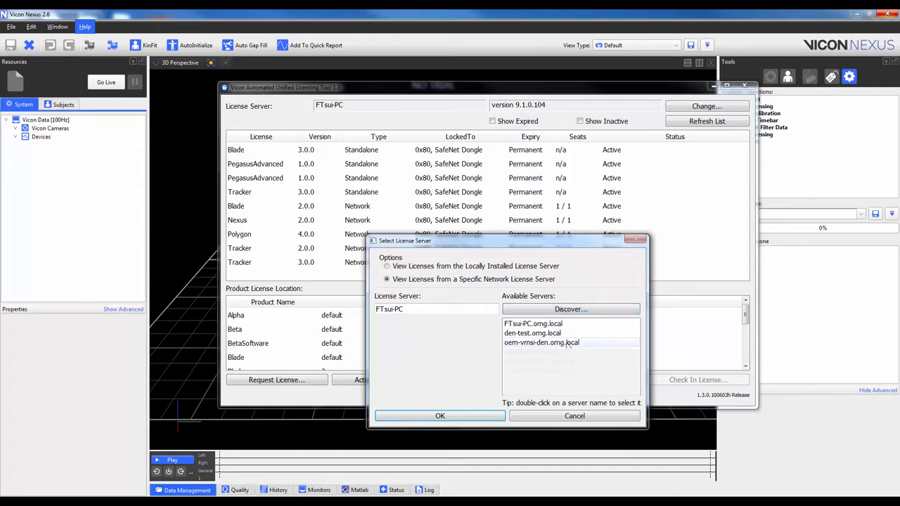
double_click(556, 343)
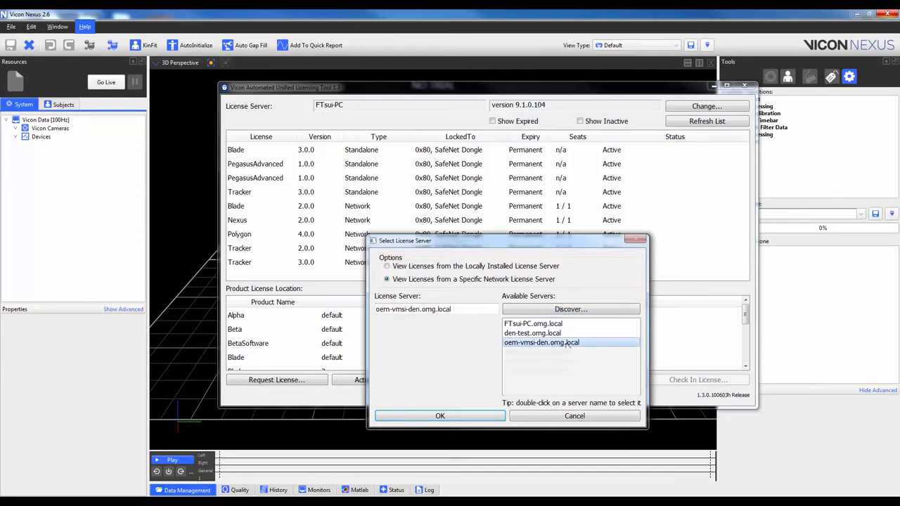
click(442, 416)
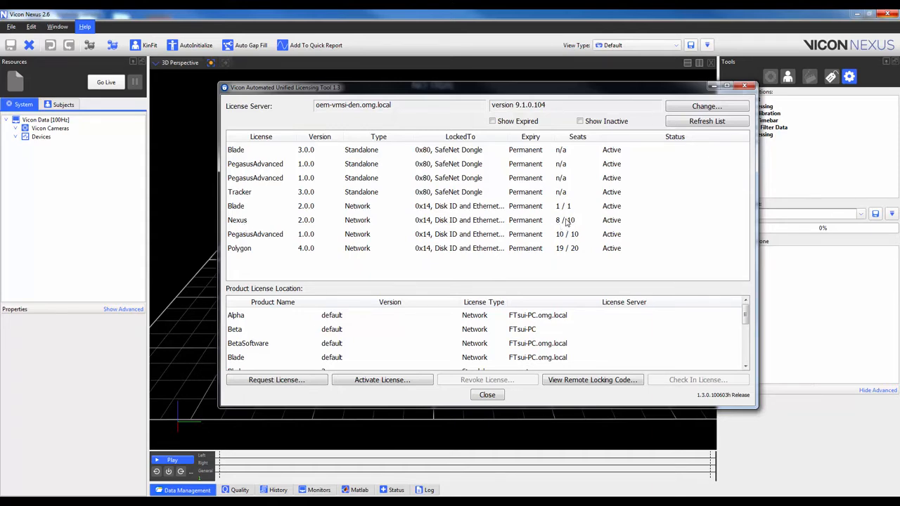
right_click(250, 223)
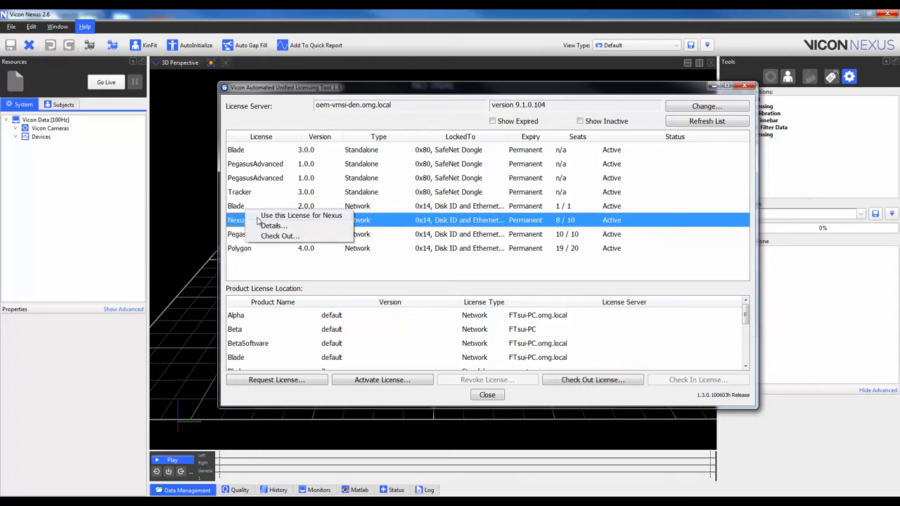
click(258, 219)
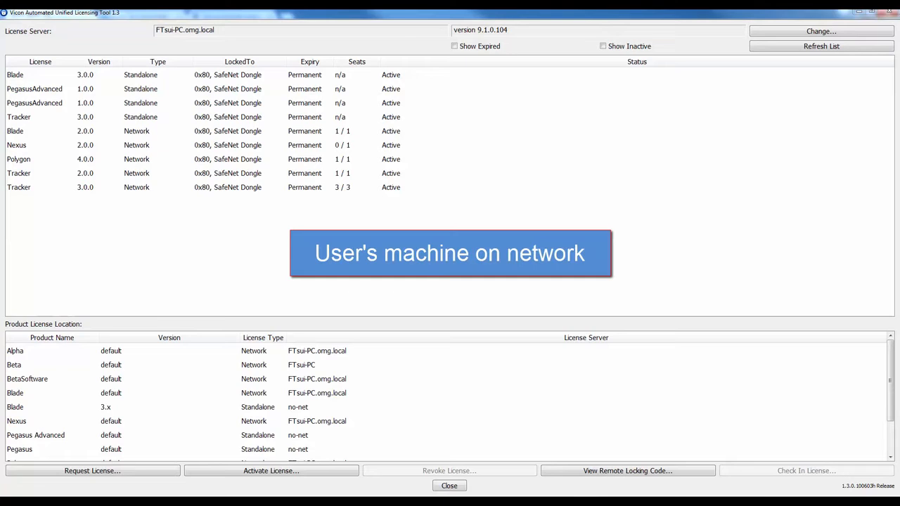
- Discover the available license servers and view the licenses from oem-vmsi-den.omg.local
click(785, 33)
click(548, 310)
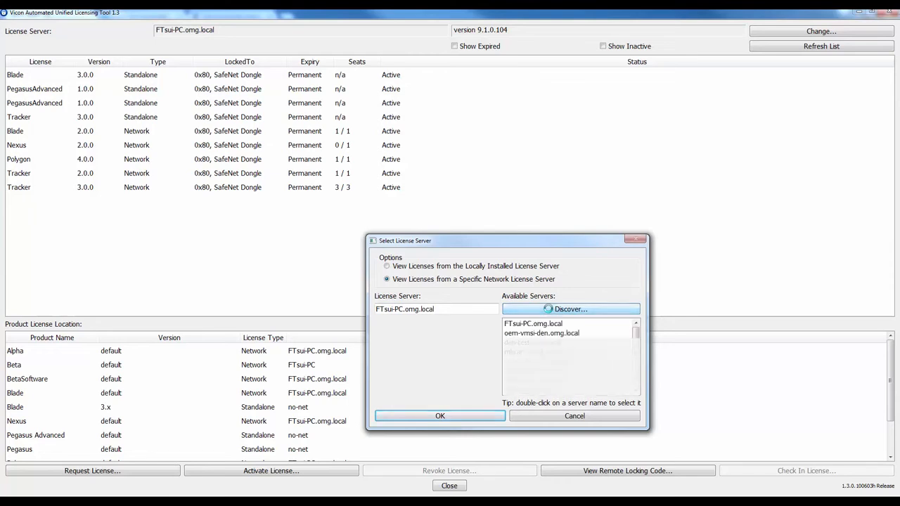
double_click(542, 333)
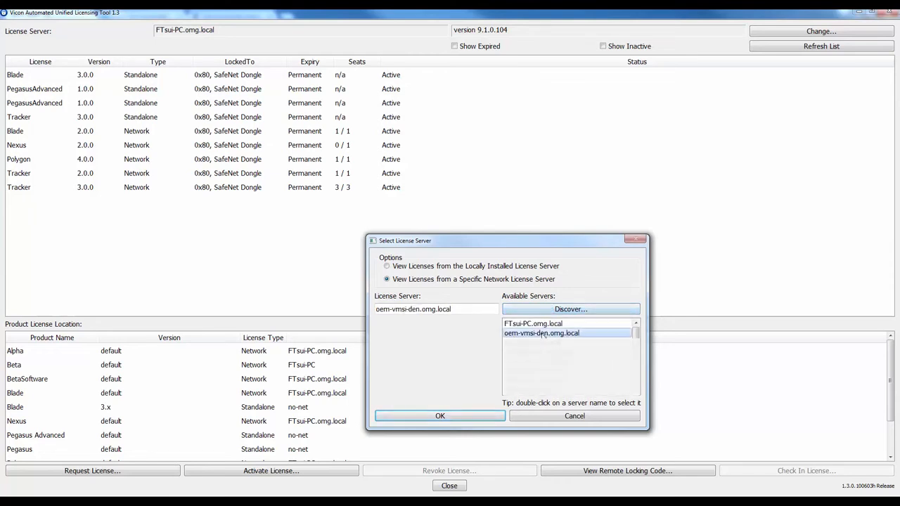
click(455, 417)
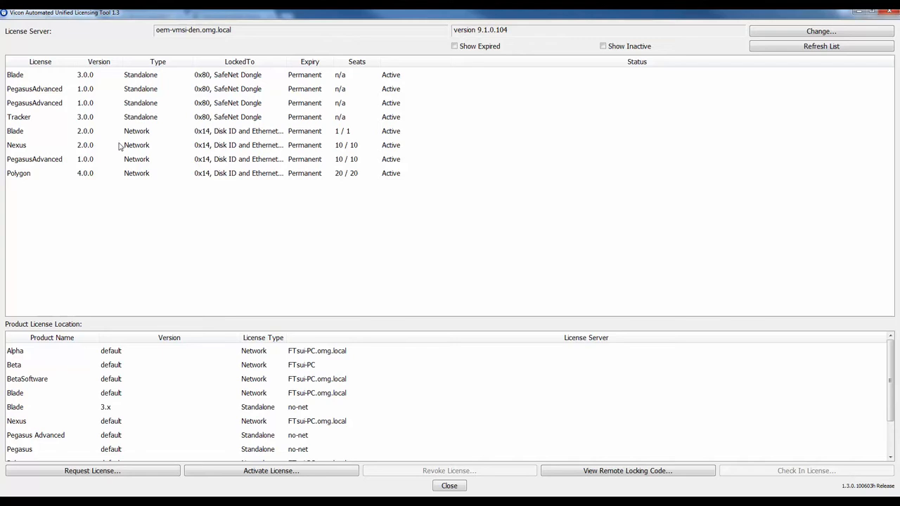
- Check out the Nexus 2.0.0 network license for 30 commuter days and set Nexus to use the commuter license
right_click(35, 149)
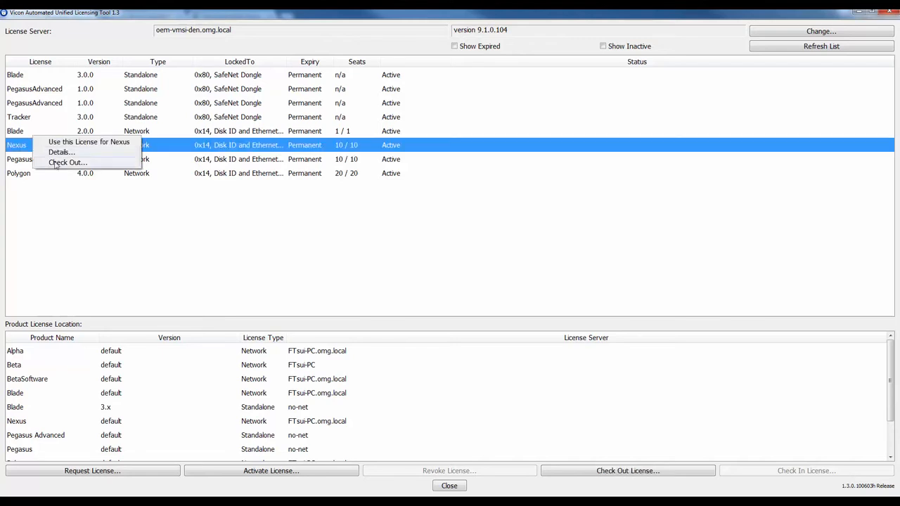
click(56, 163)
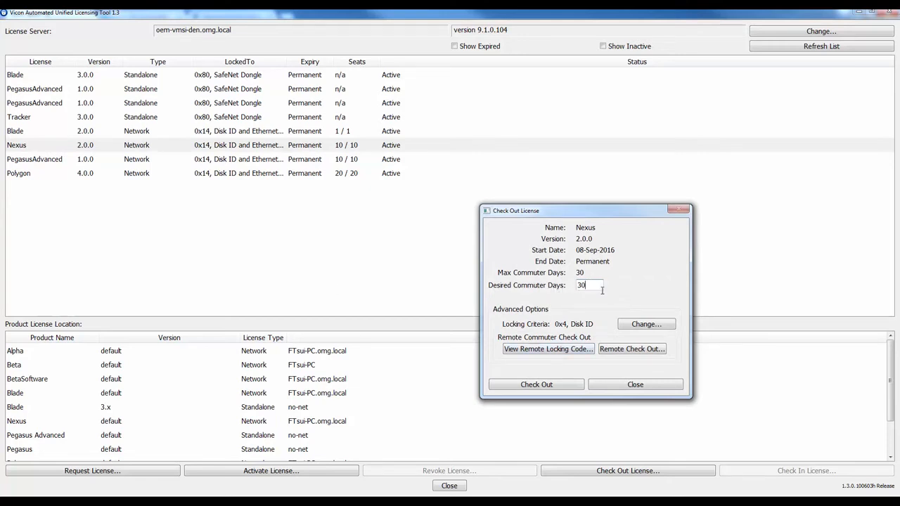
click(554, 385)
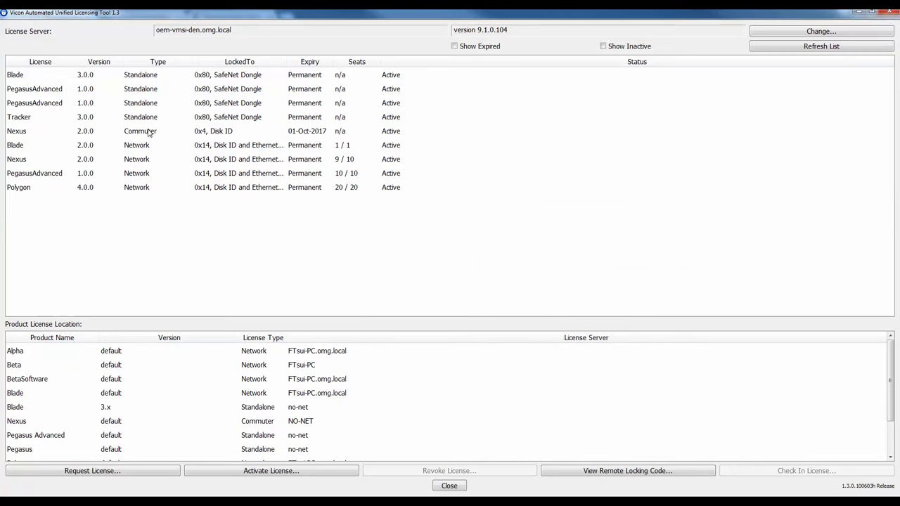
right_click(26, 134)
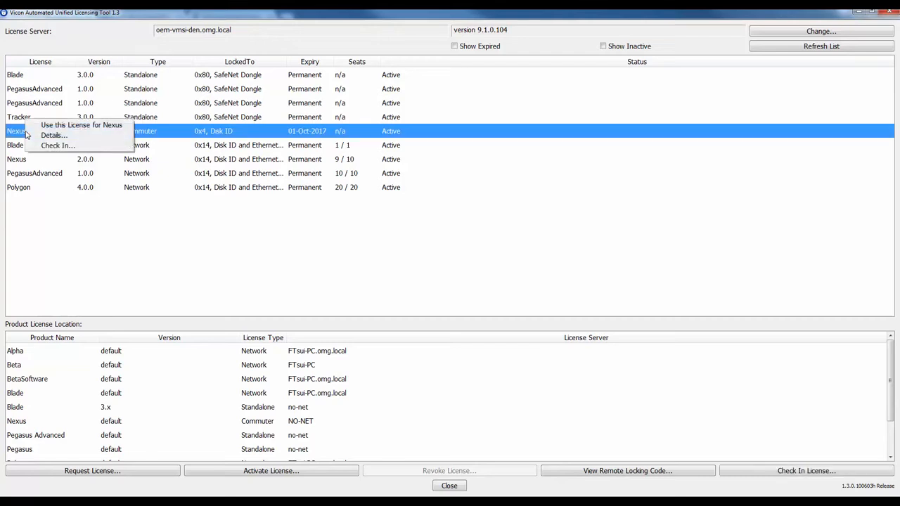
click(58, 126)
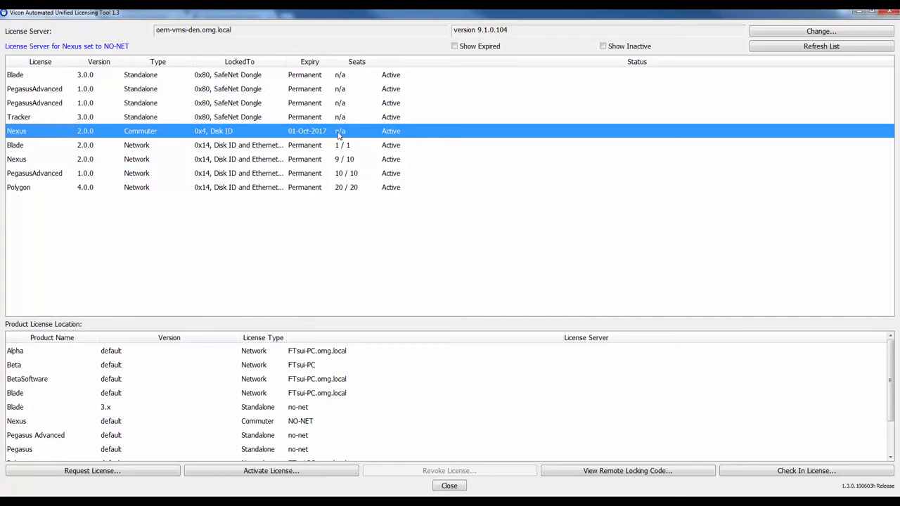
- Check in the Nexus 2.0.0 commuter license so its seat returns to the network server
right_click(36, 137)
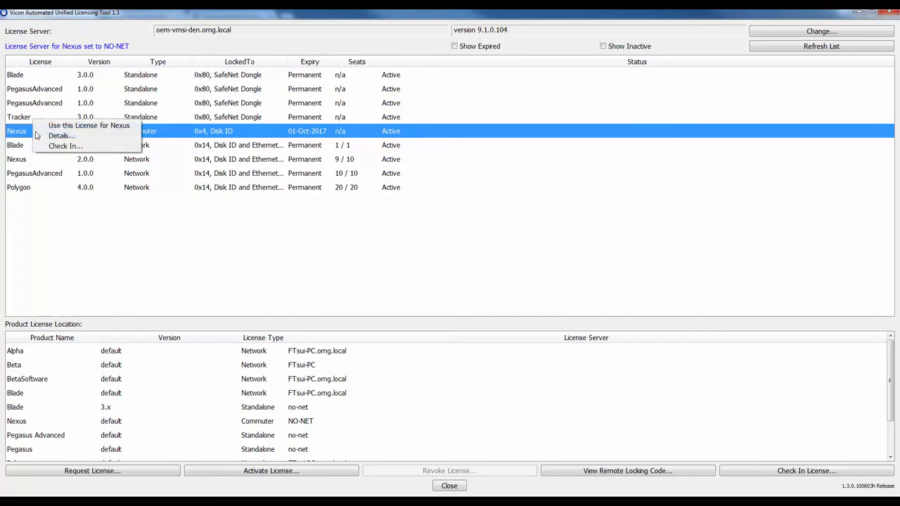
click(59, 146)
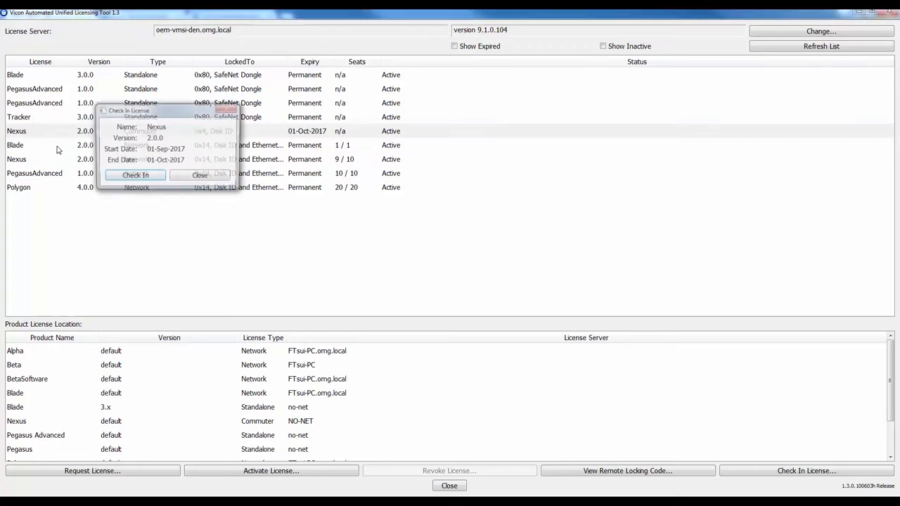
click(135, 176)
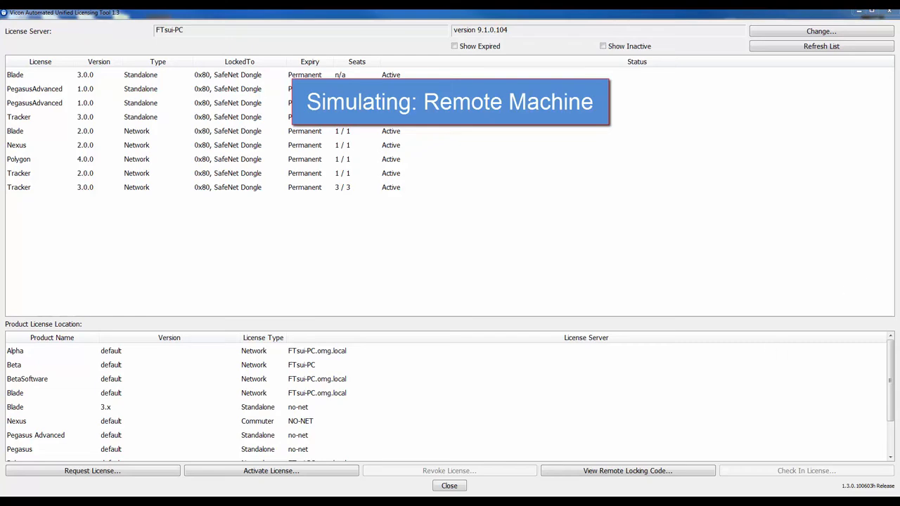
- View this machine's remote locking code and the option for saving it to a file, without saving
click(654, 476)
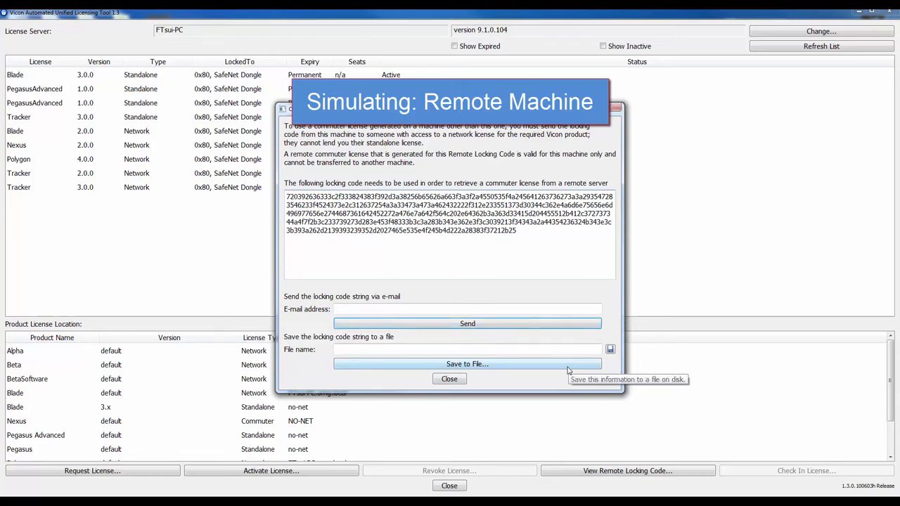
click(610, 349)
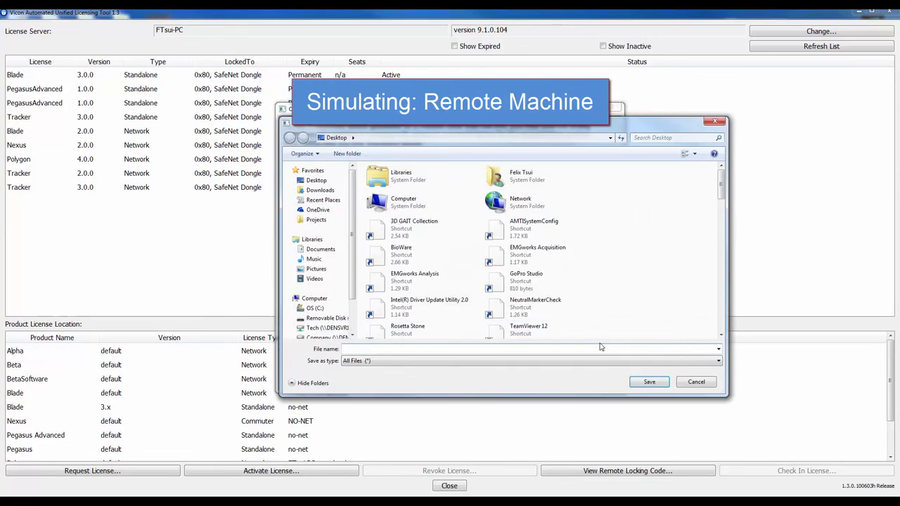
click(696, 382)
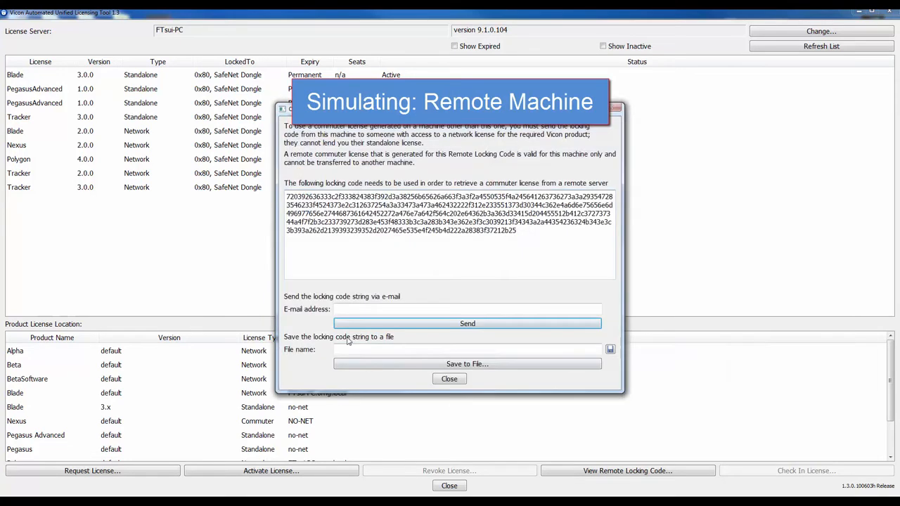
click(450, 379)
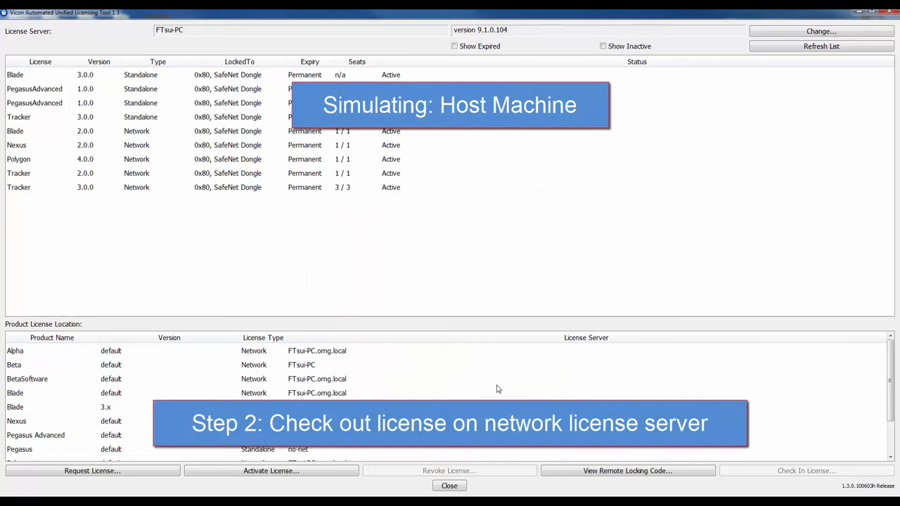
- Start a remote commuter check-out of the Nexus 2.0.0 network license with 1 desired commuter day
right_click(28, 144)
click(67, 180)
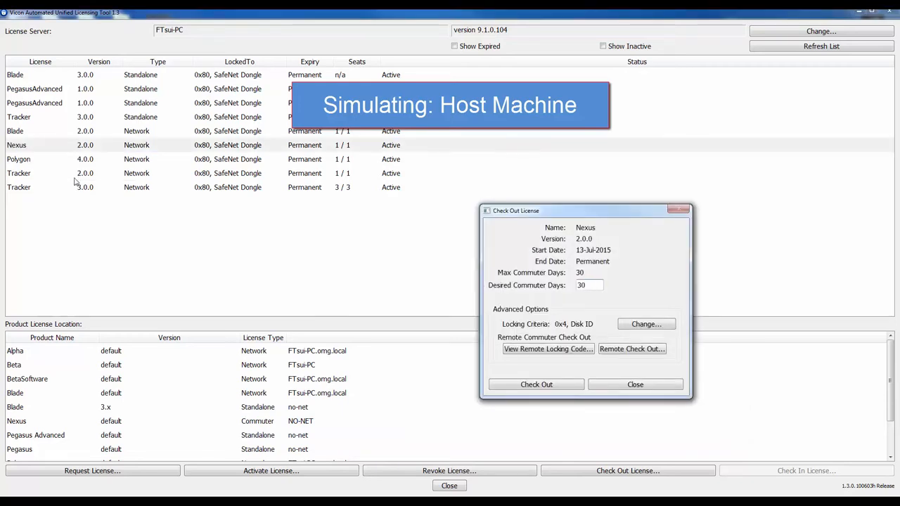
drag(590, 285, 560, 283)
text(1)
click(631, 349)
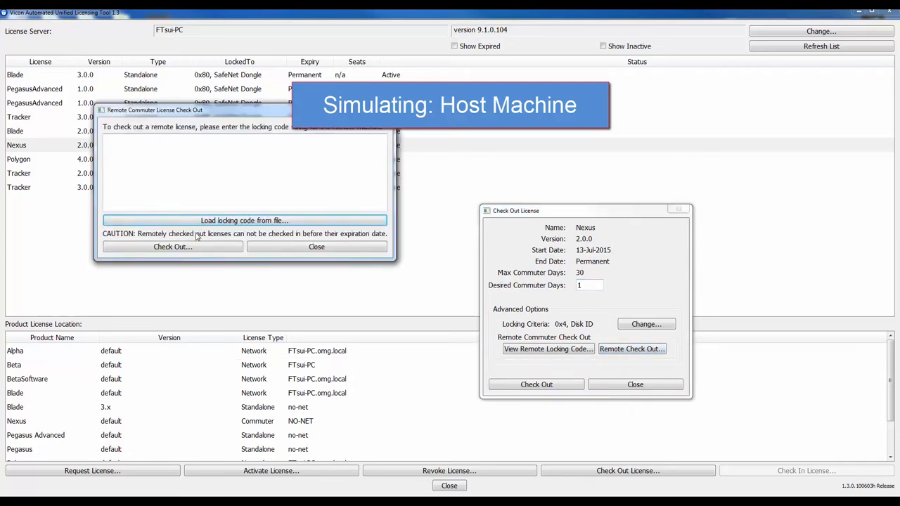
- Load the locking code from the file JP Remote Locking Code on Removable Disk (E:) and check out the remote commuter license
click(258, 221)
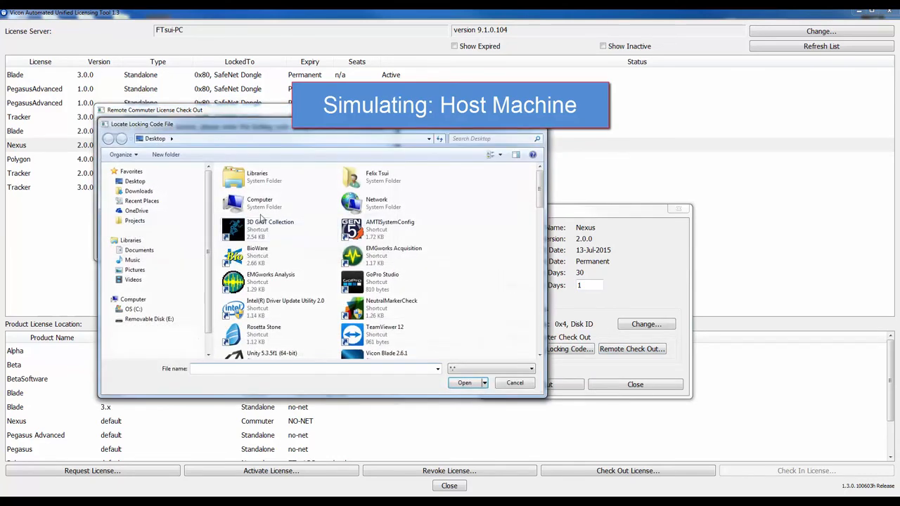
click(171, 319)
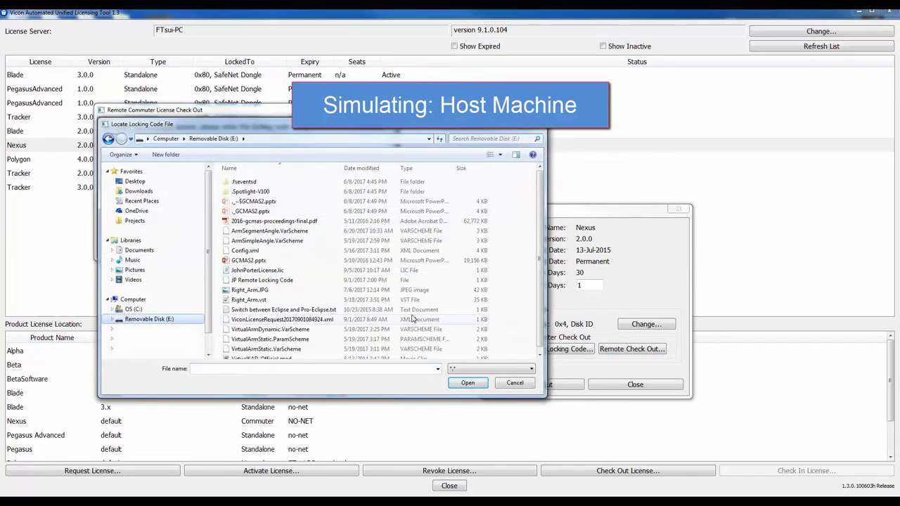
double_click(261, 280)
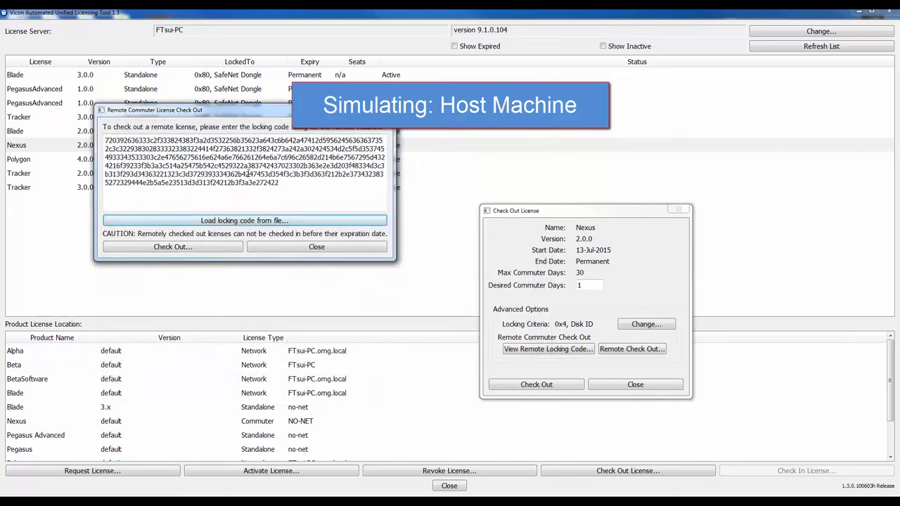
click(199, 250)
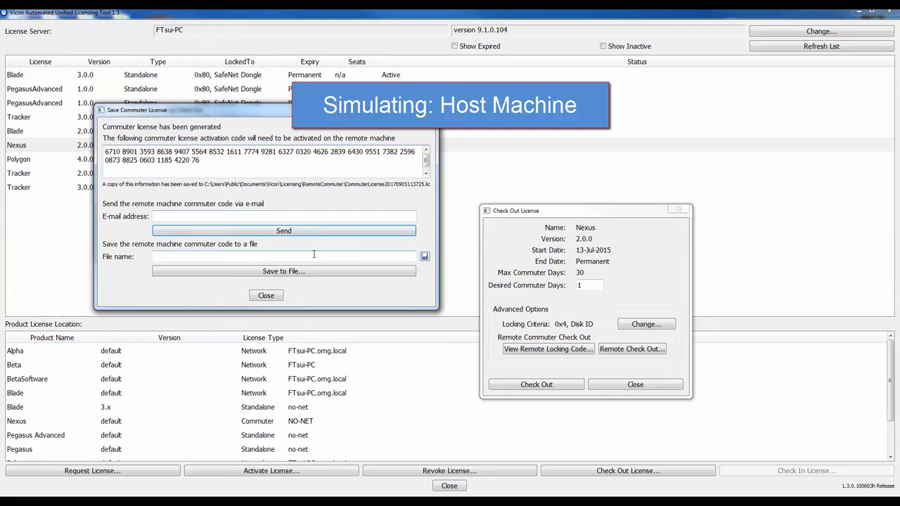
- View the option for saving the remote commuter code to a file without saving, and close the check-out dialogs
click(424, 258)
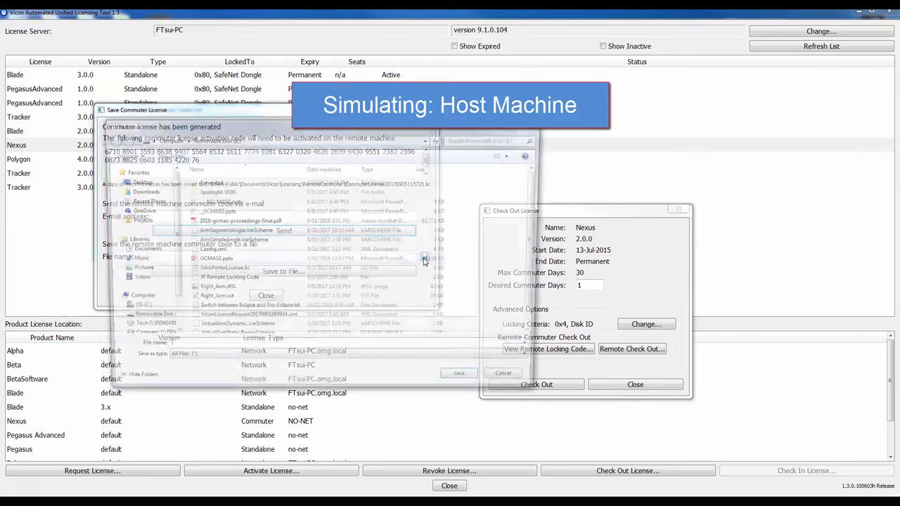
click(515, 383)
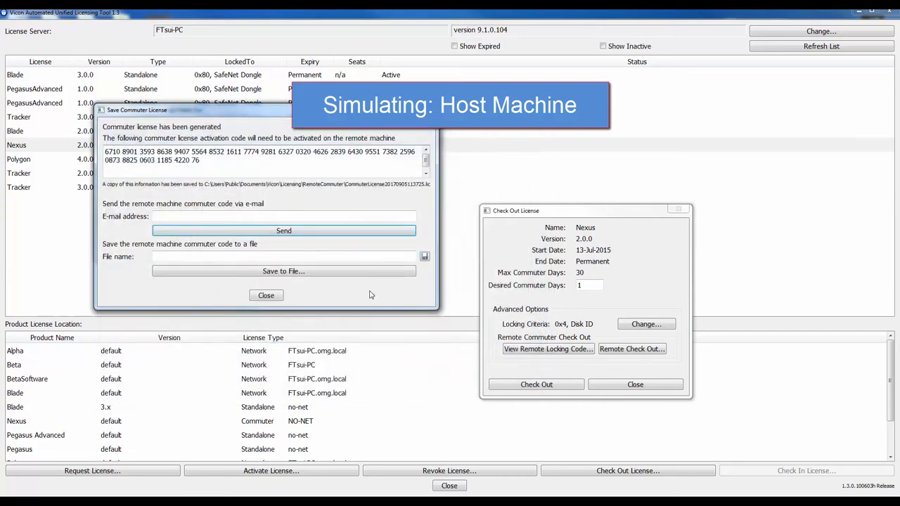
click(265, 296)
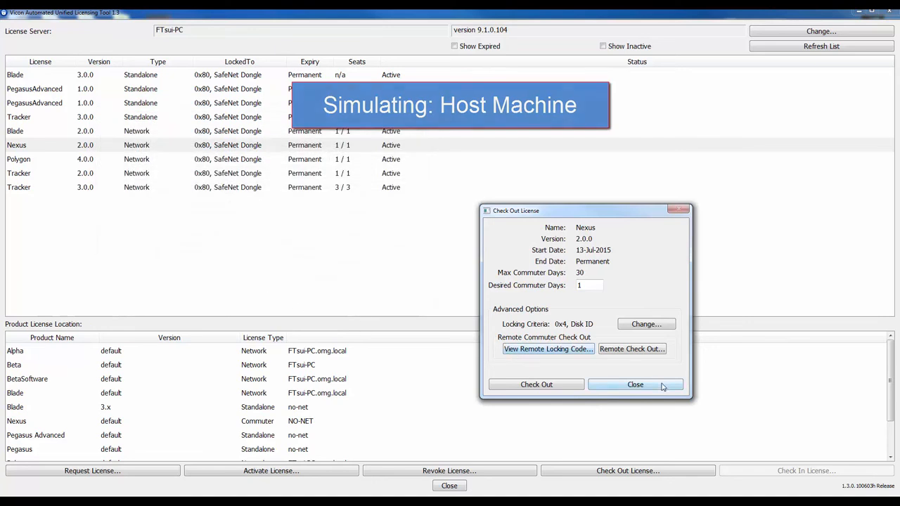
click(635, 384)
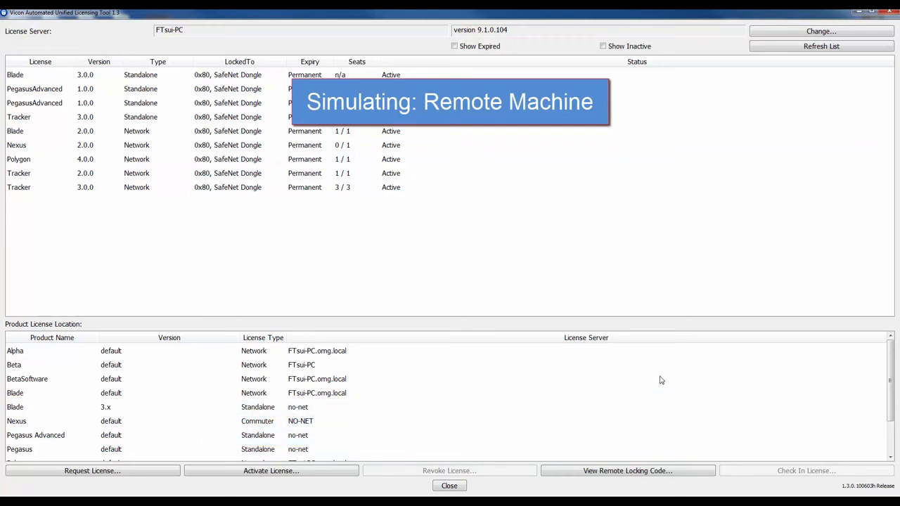
- Start activating a license and choose the .lic file on Removable Disk (E:) as the license activation file
click(276, 476)
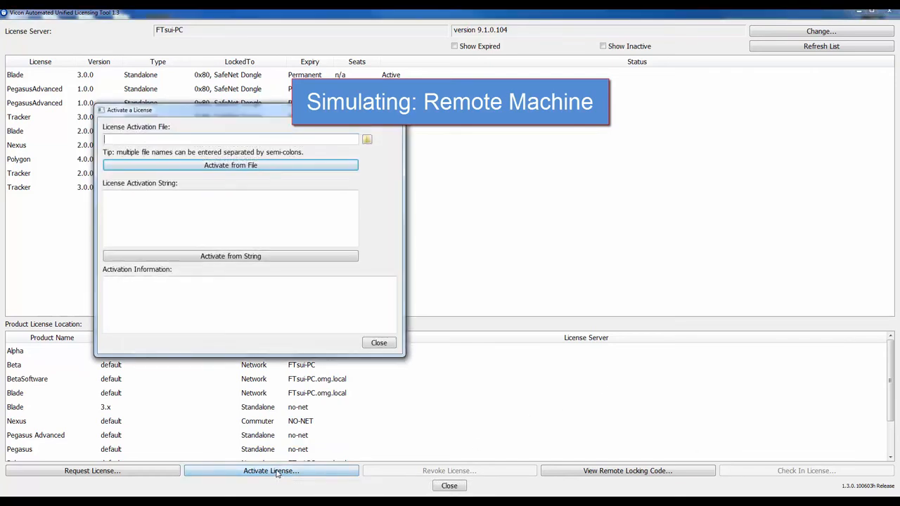
click(367, 139)
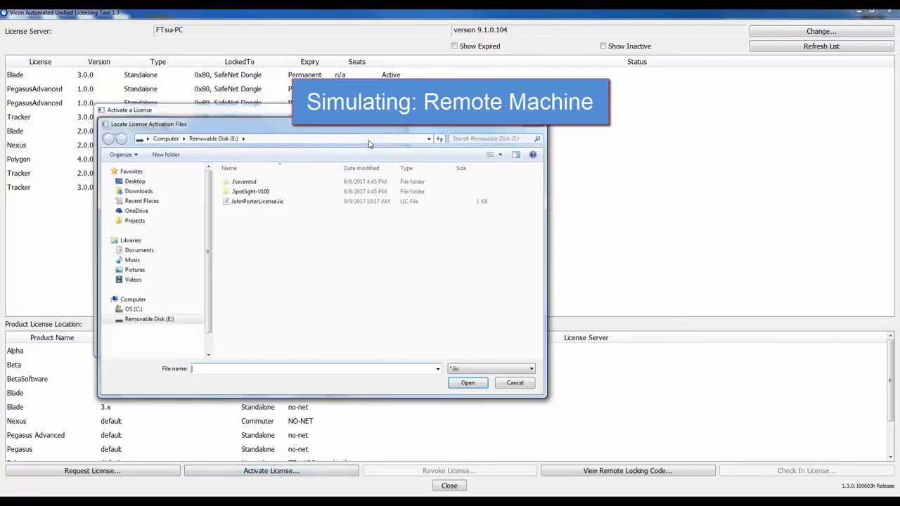
double_click(257, 202)
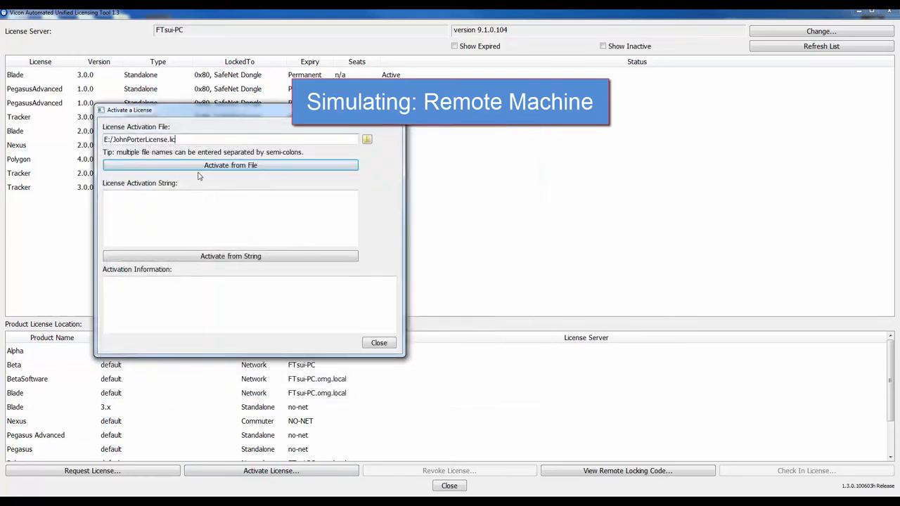